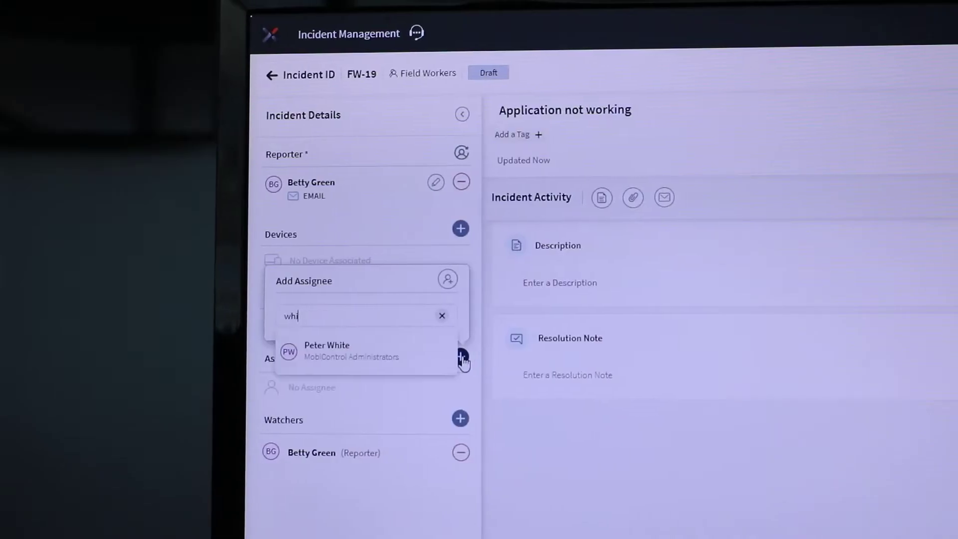
Step: Assign the technician found by searching 'te' to the draft incident, then return to the dashboard
type("te")
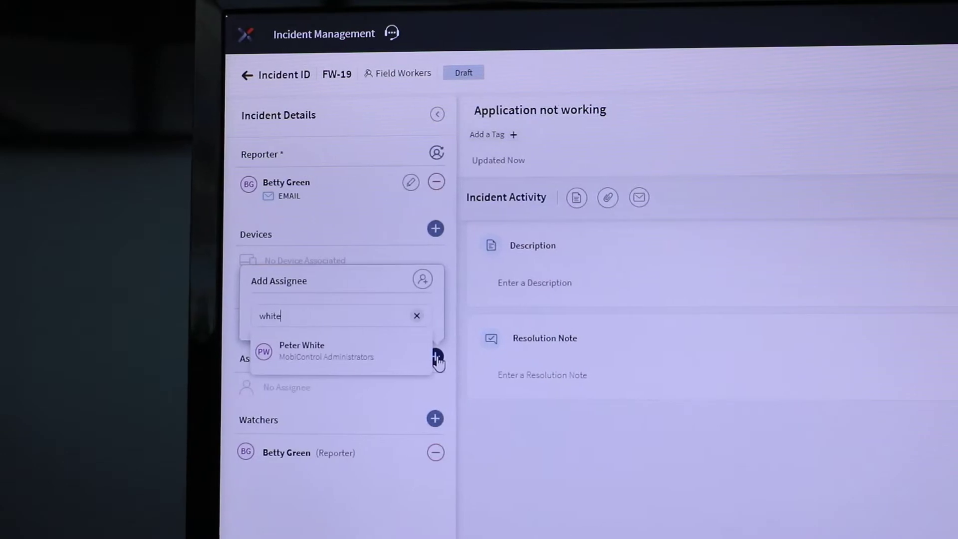
left_click(350, 354)
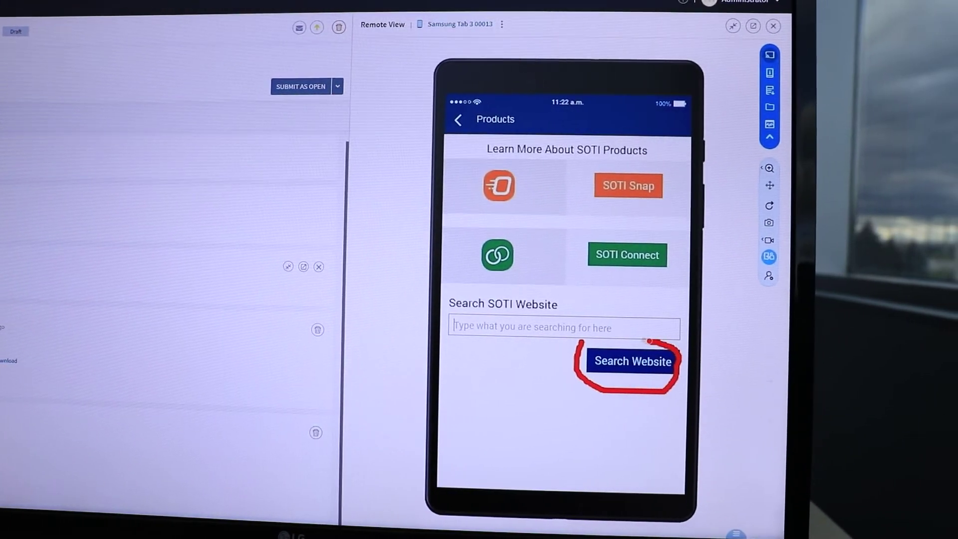
left_click(575, 421)
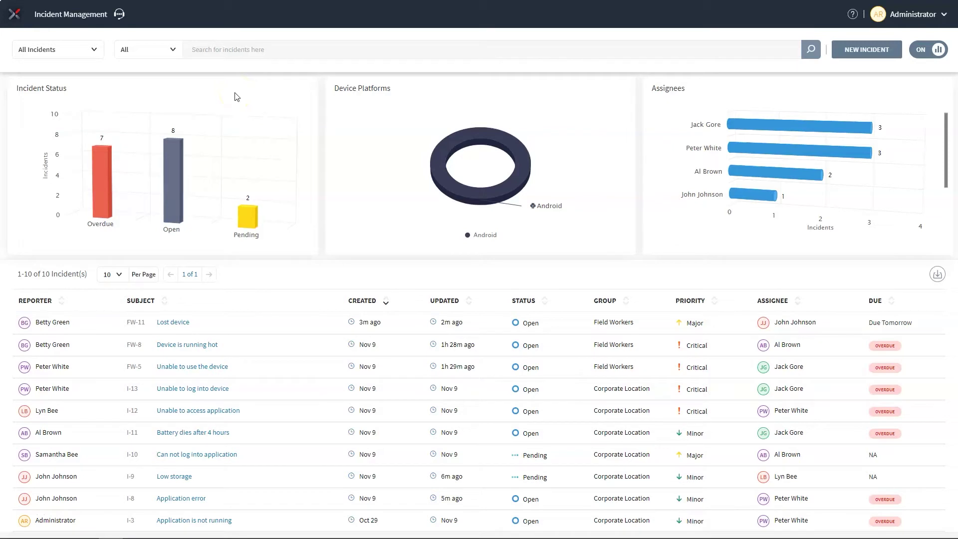
Step: Filter the dashboard to Field Workers incidents and start a new incident, FW-19
left_click(172, 52)
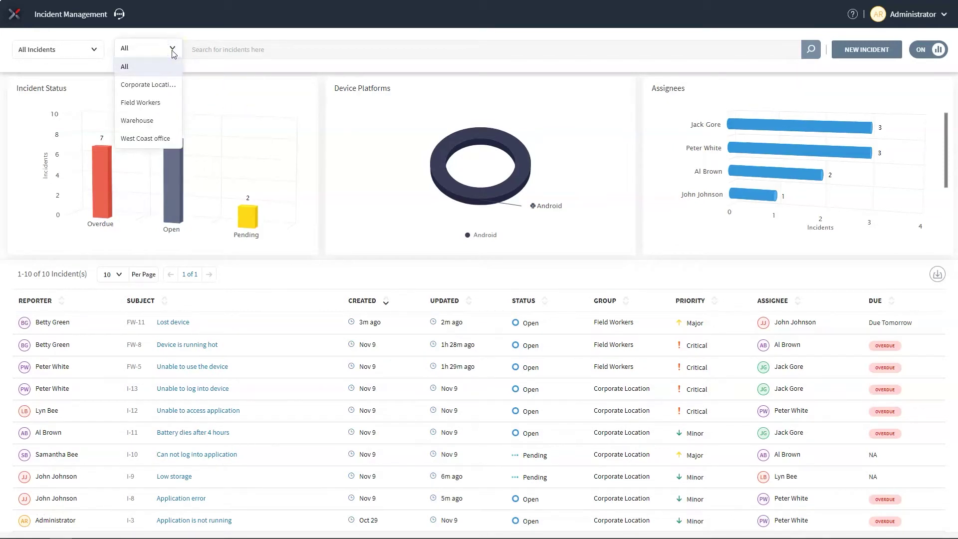
left_click(150, 105)
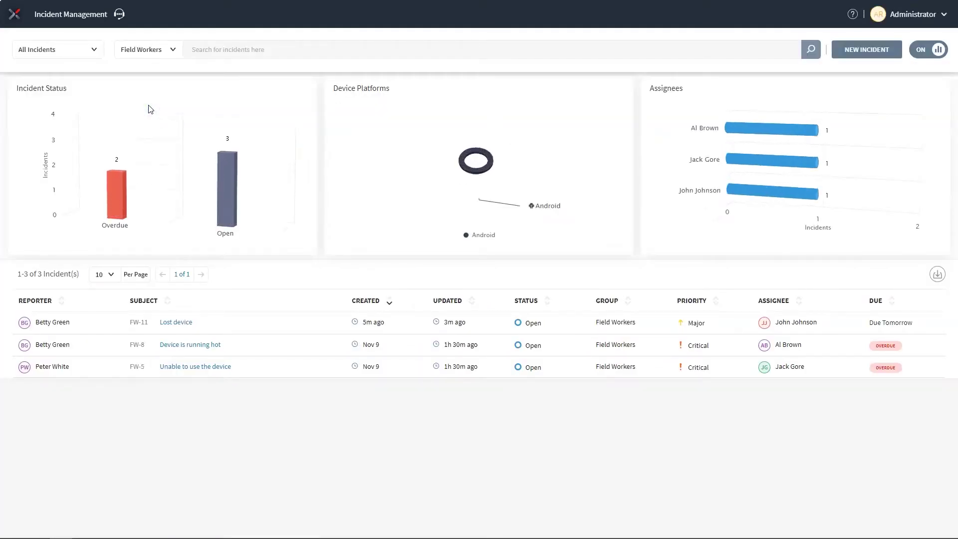
mouse_move(115, 199)
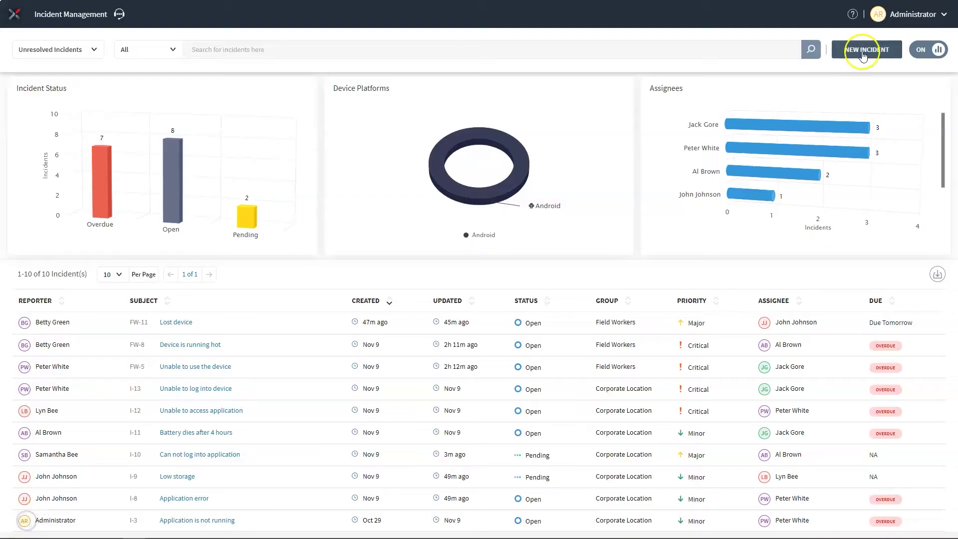
left_click(862, 52)
Step: Create the draft incident with reporting channel Email and priority Major
left_click(868, 155)
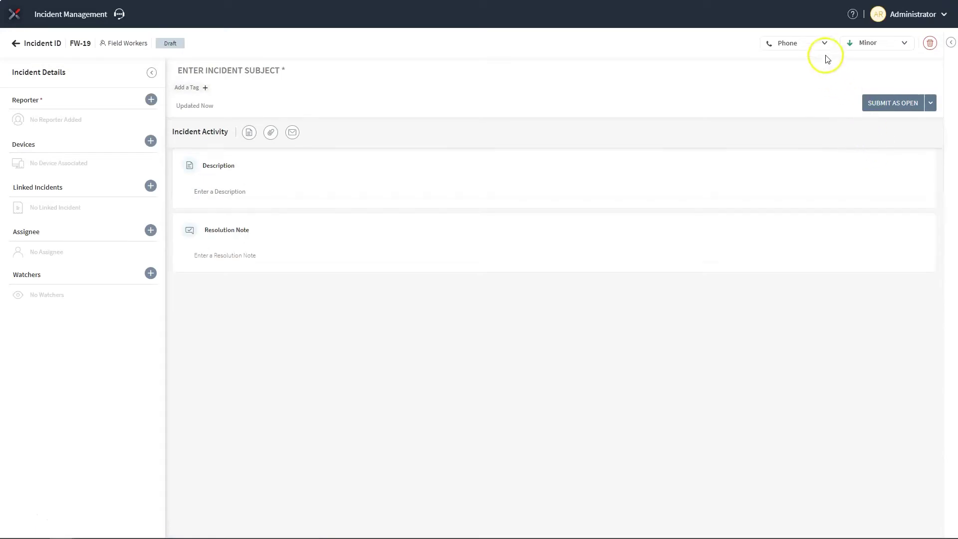
left_click(824, 43)
left_click(799, 79)
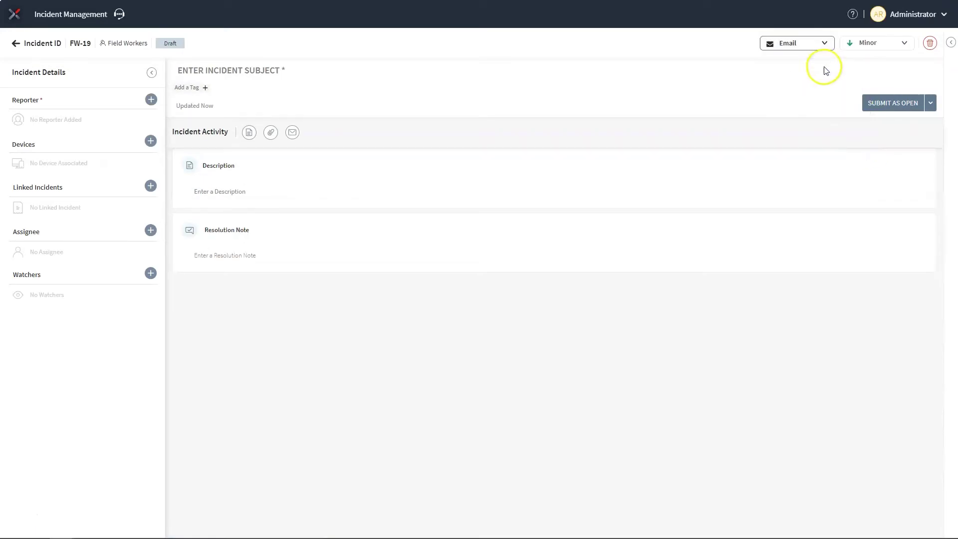
left_click(901, 43)
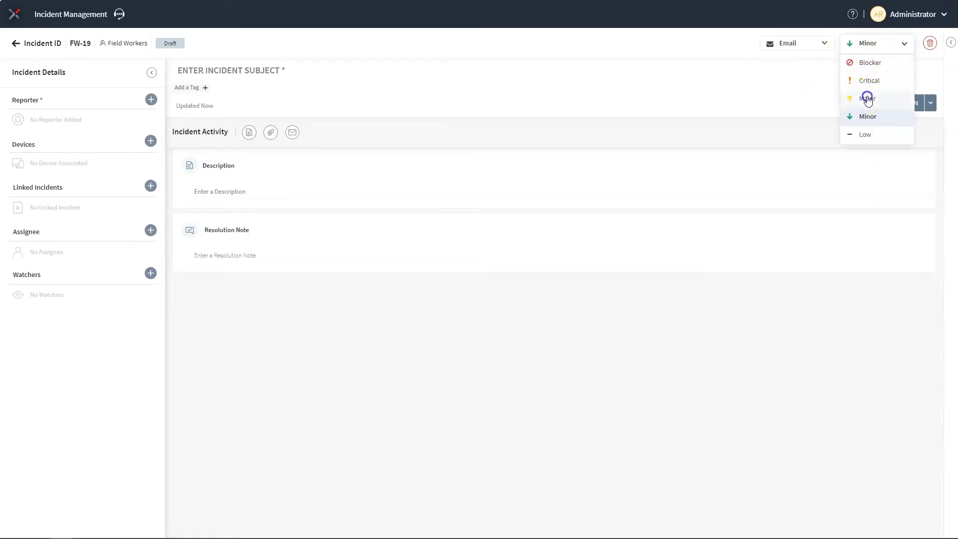
left_click(867, 98)
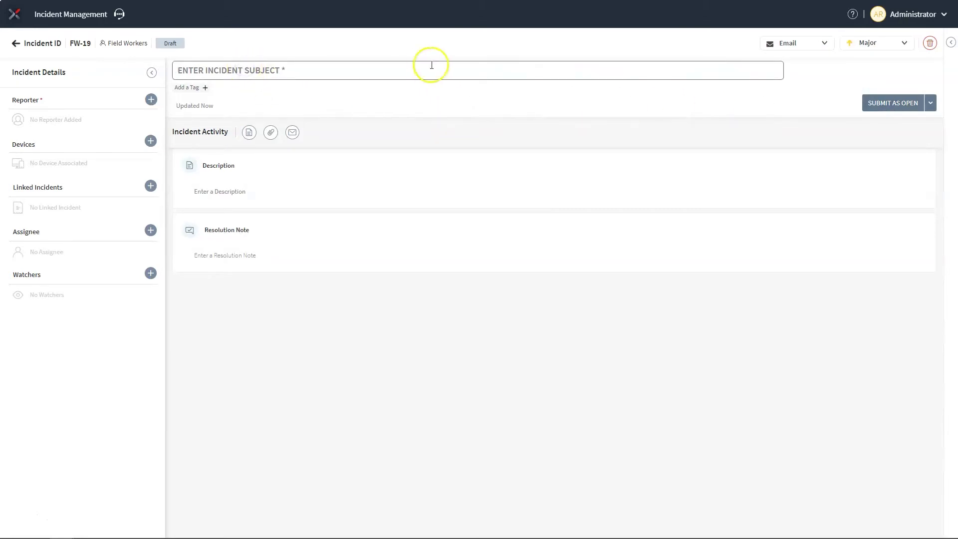
Step: Enter the incident subject 'Application not working'
left_click(431, 66)
type("Application not ")
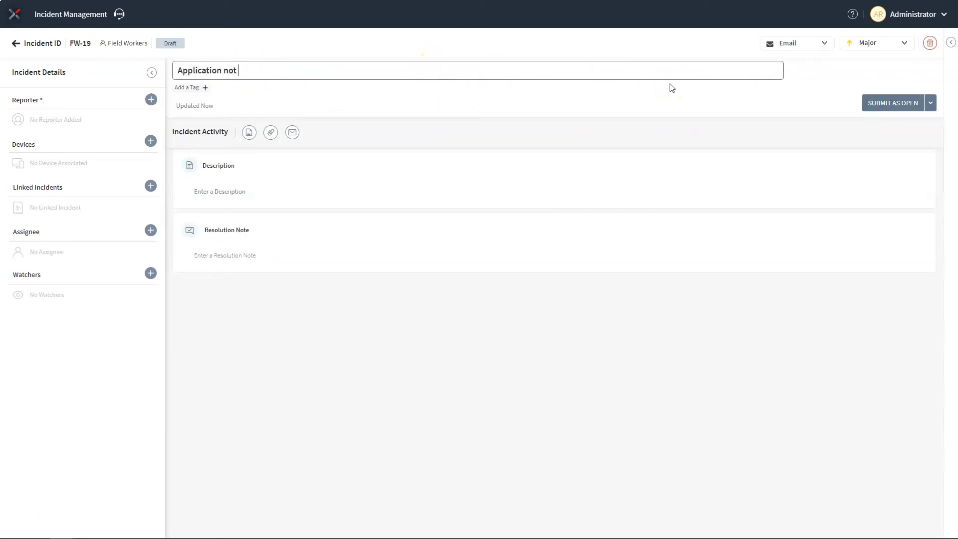
type("working")
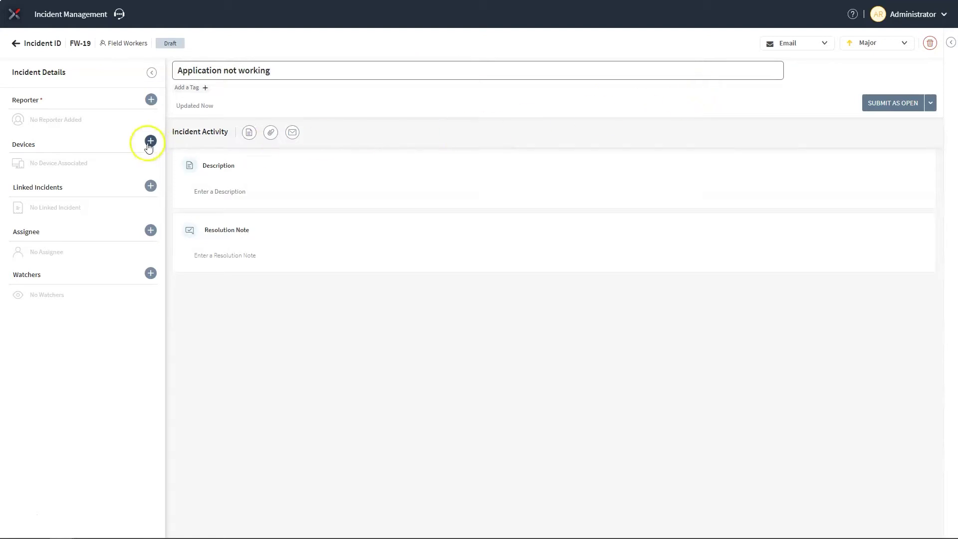
left_click(75, 119)
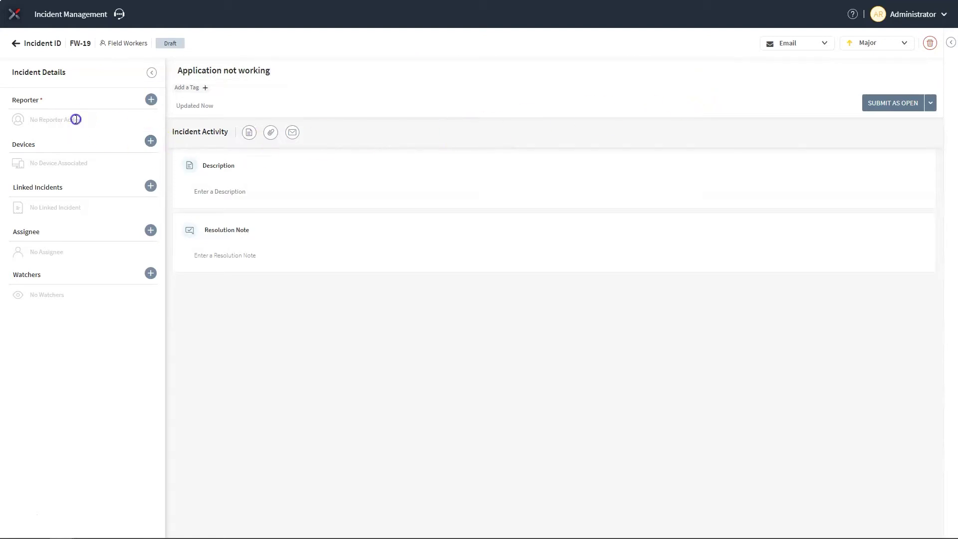
Step: Add the found reporter, and the technician found by searching 'whit' as assignee
left_click(151, 100)
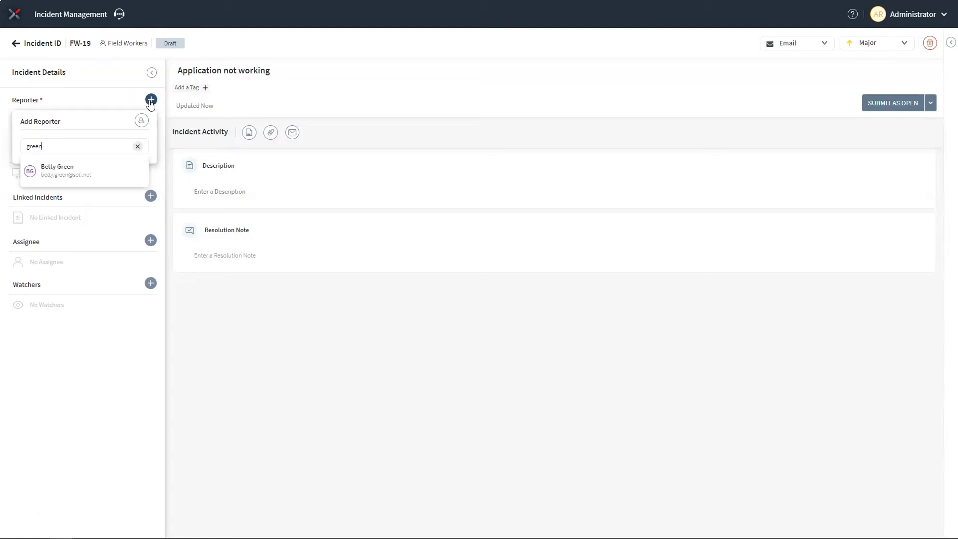
left_click(75, 164)
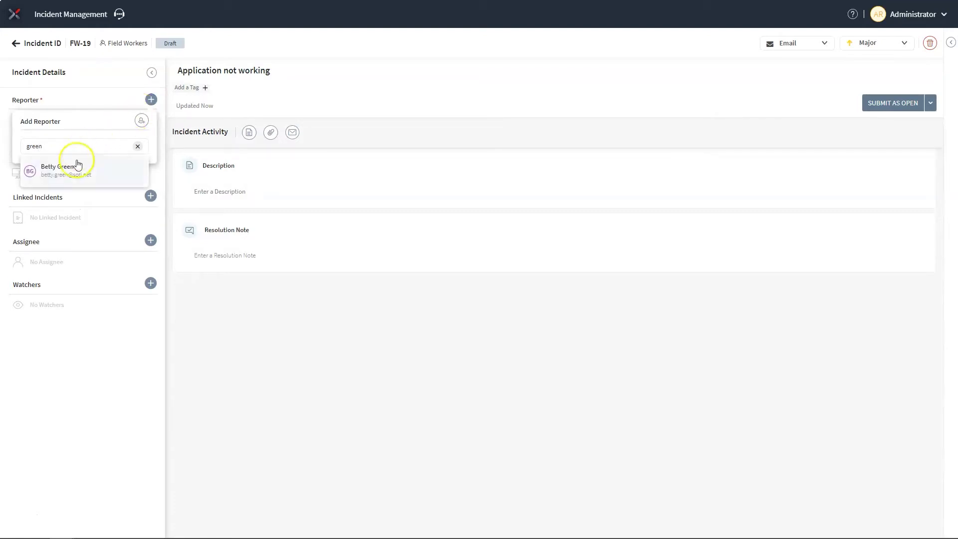
left_click(150, 243)
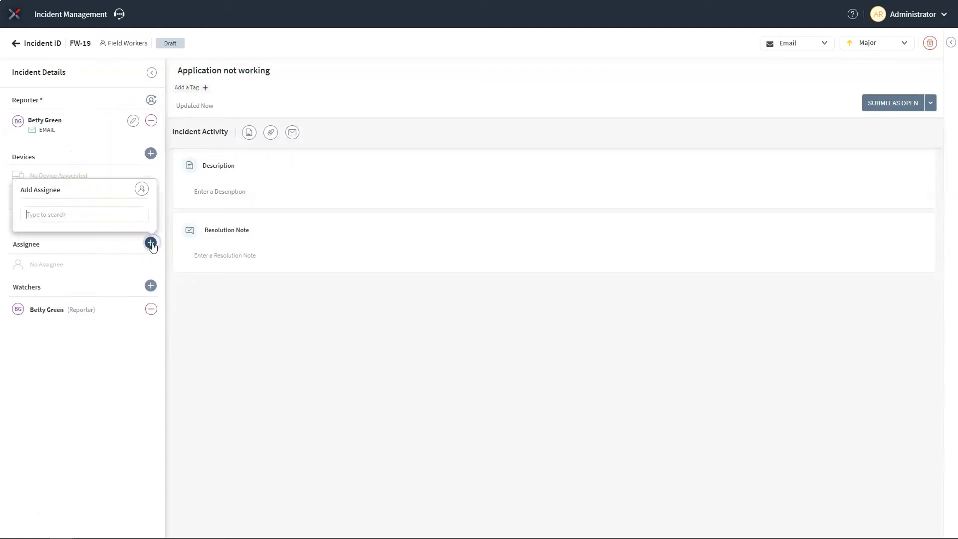
type("whit")
left_click(109, 243)
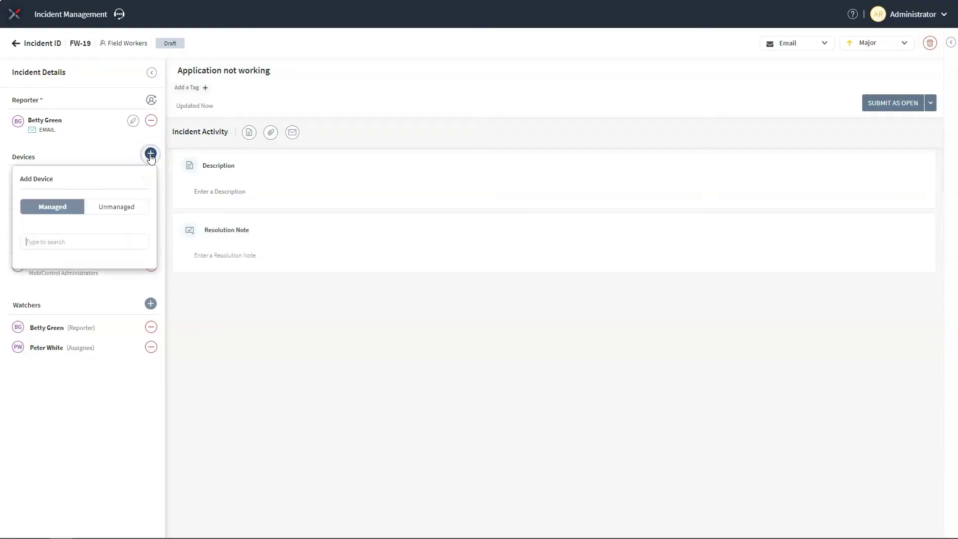
Step: Attach Samsung Tab 3 00013 found by searching 'tab' and open its Remote View
type("tab")
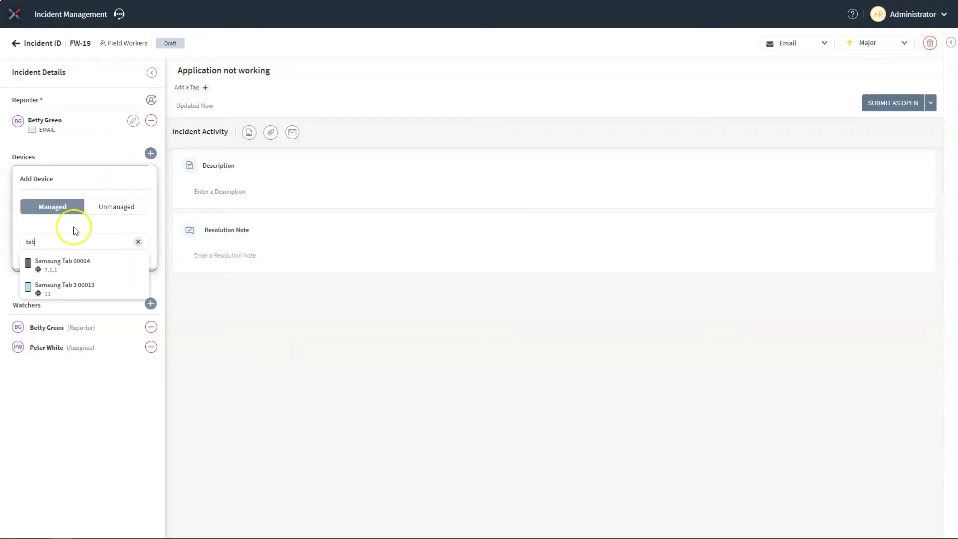
left_click(83, 282)
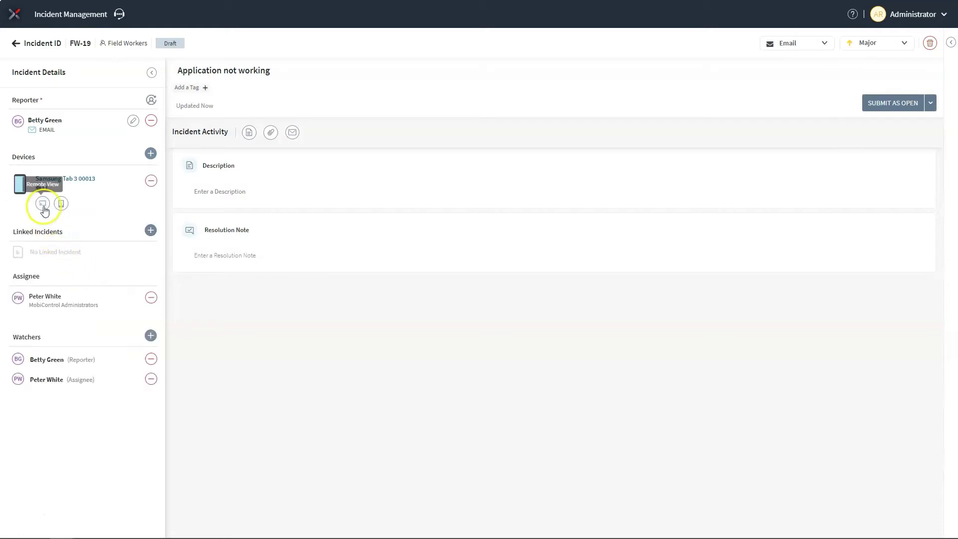
left_click(43, 204)
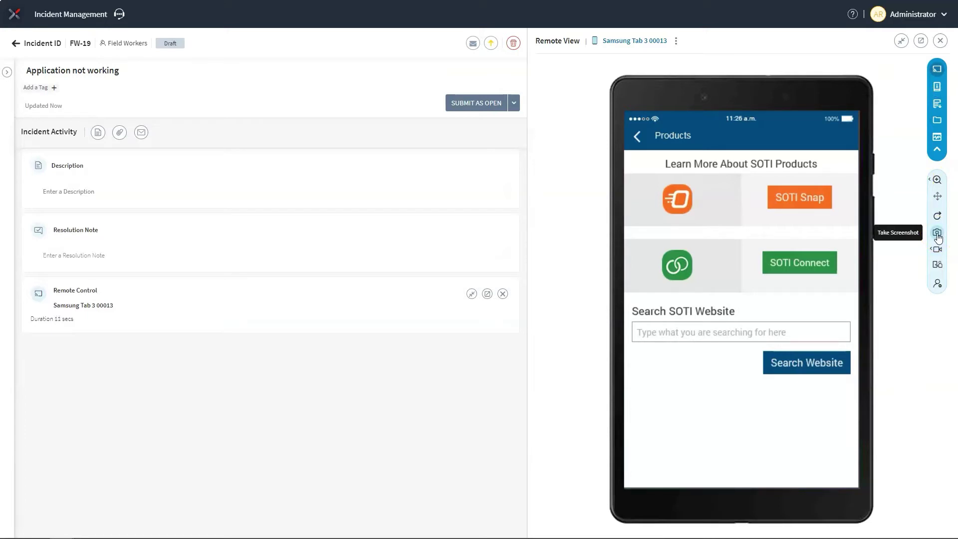
Step: Capture a screenshot of the device screen, then record and stop a video with audio
left_click(937, 234)
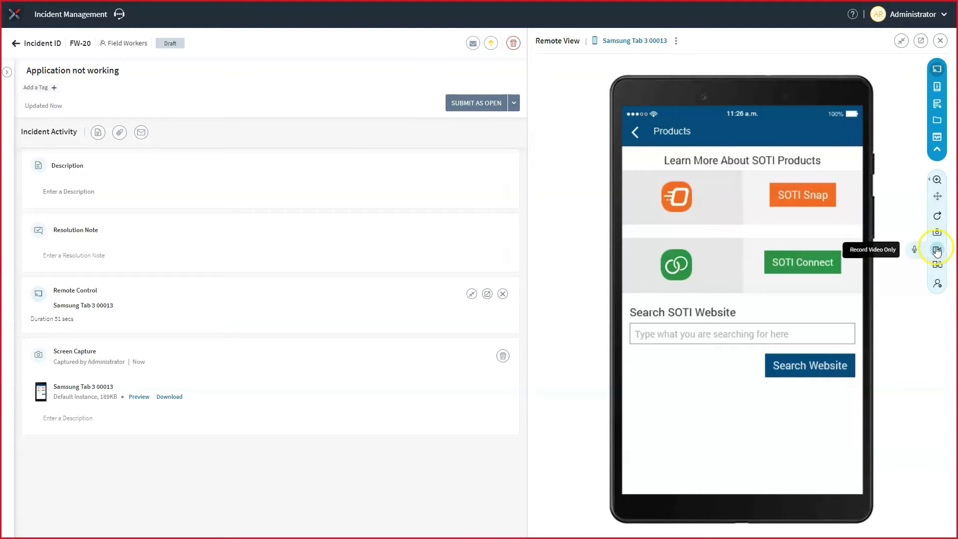
left_click(913, 250)
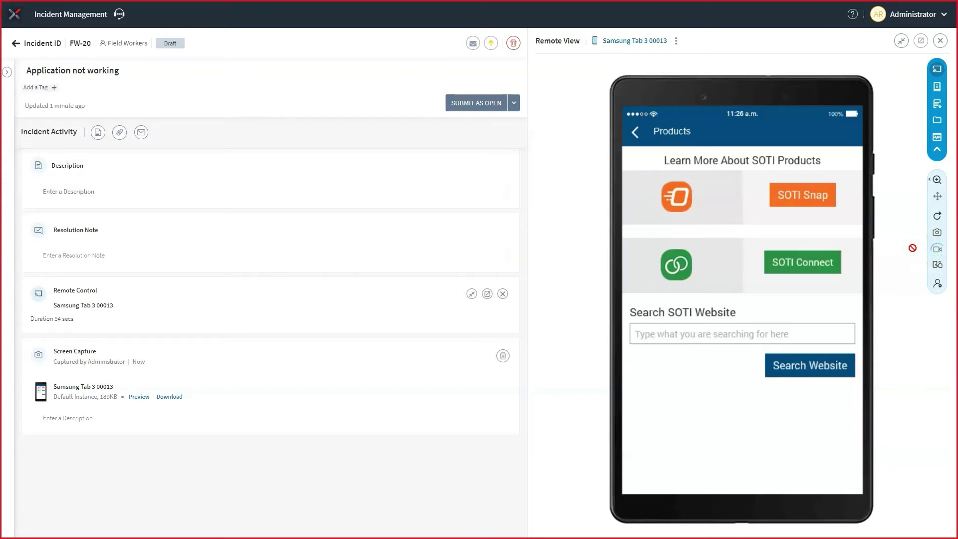
left_click(913, 248)
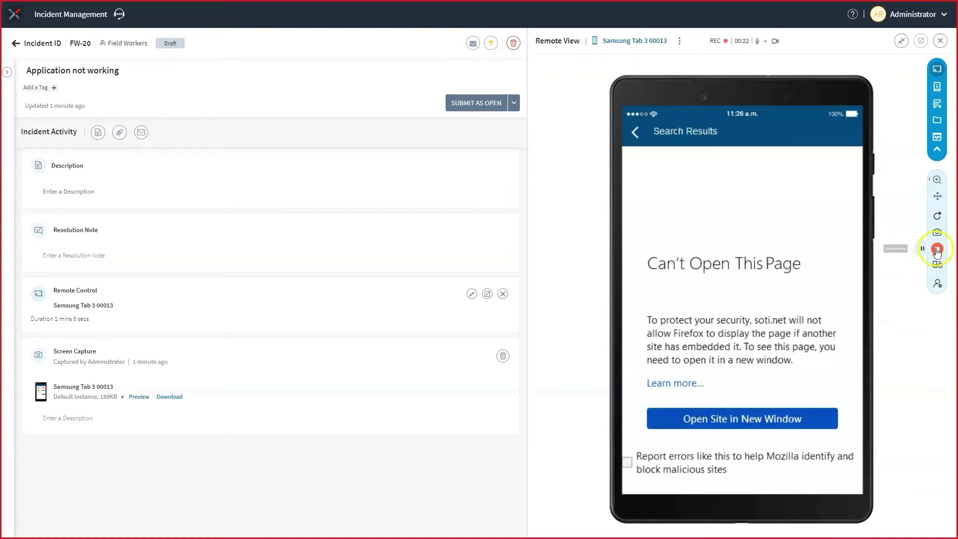
left_click(936, 249)
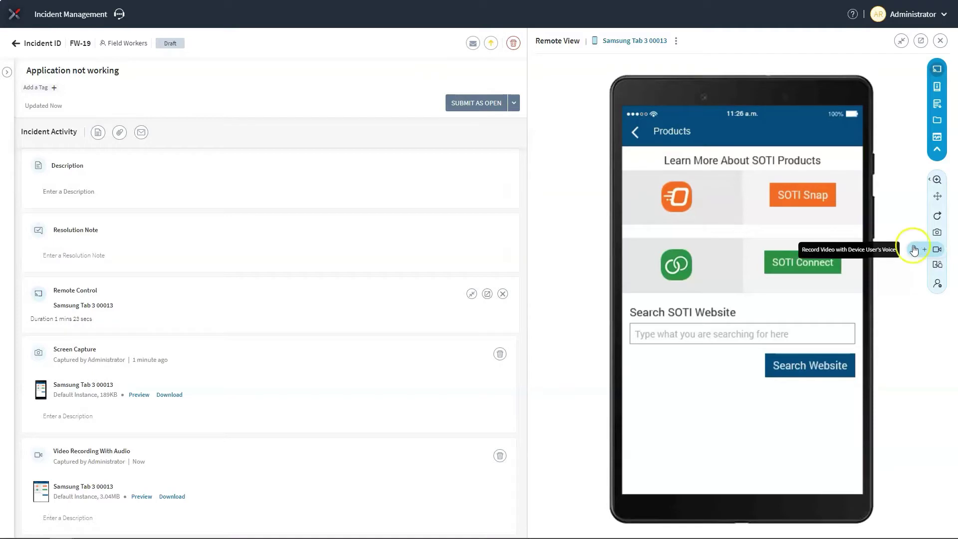
left_click(937, 88)
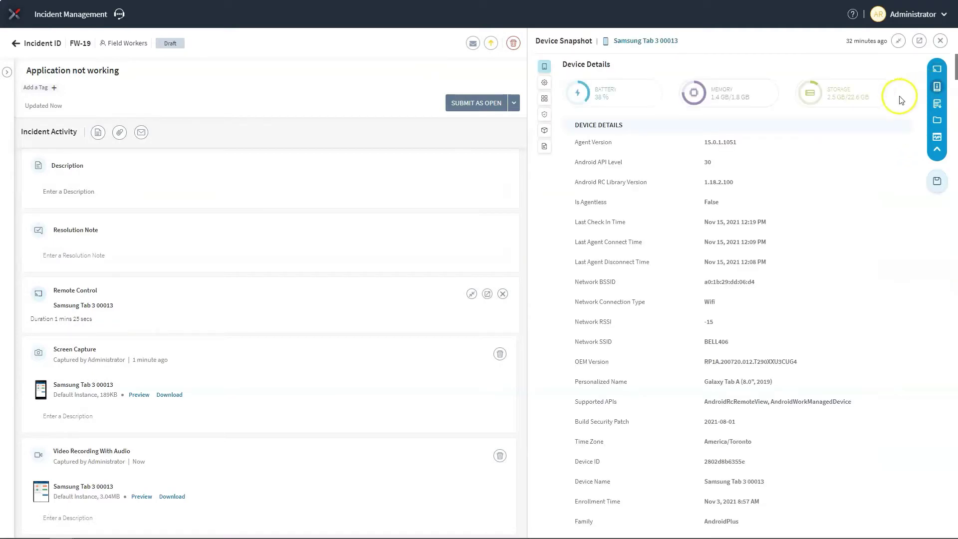
scroll(711, 214, "down", 3)
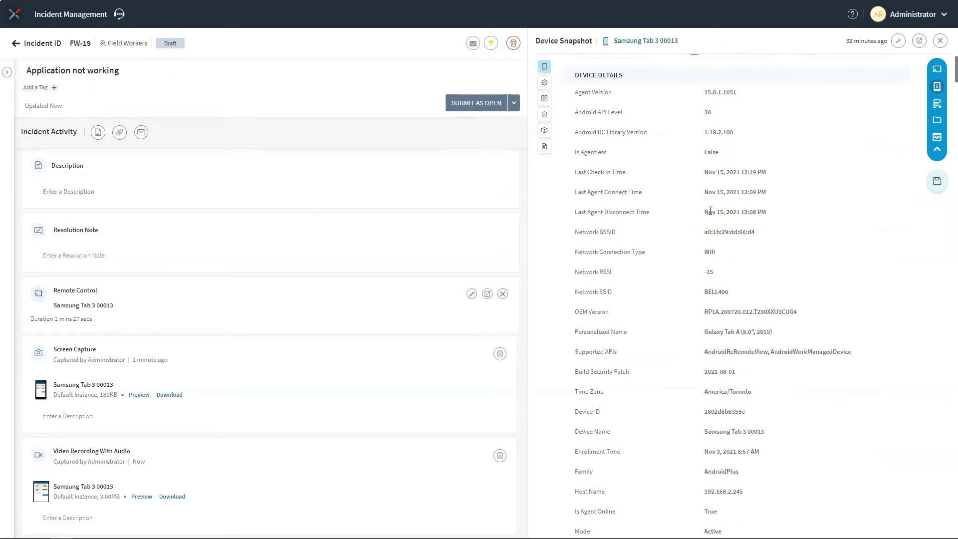
scroll(706, 208, "down", 4)
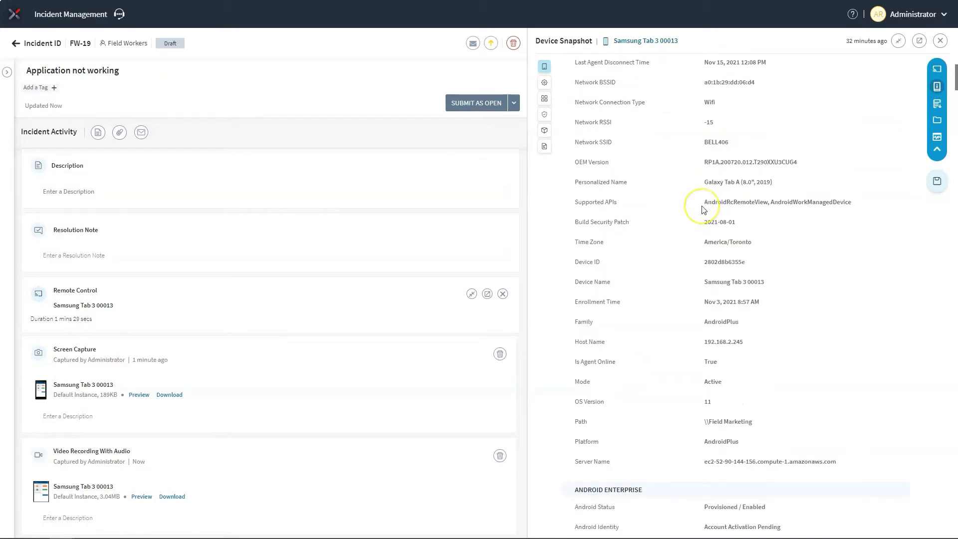
scroll(704, 209, "down", 1)
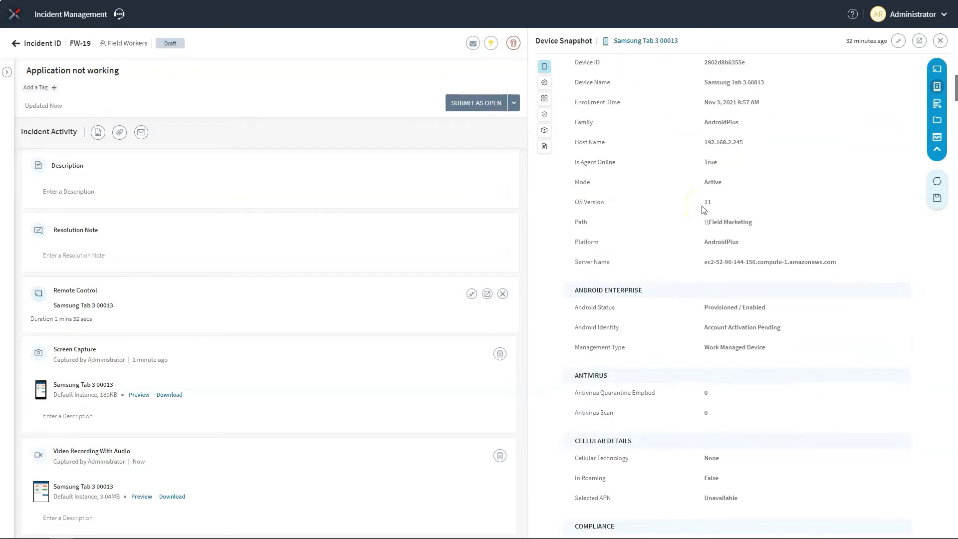
scroll(704, 209, "down", 5)
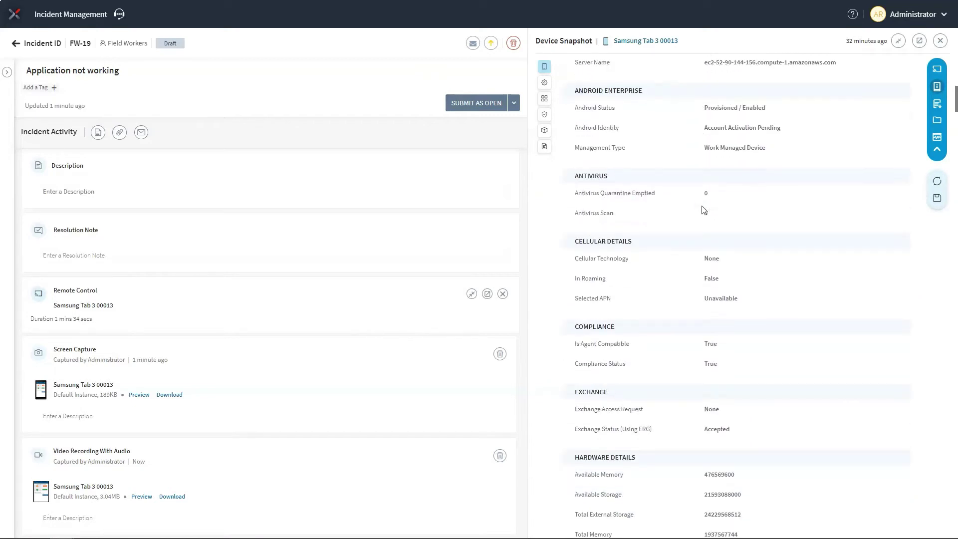
scroll(703, 210, "down", 2)
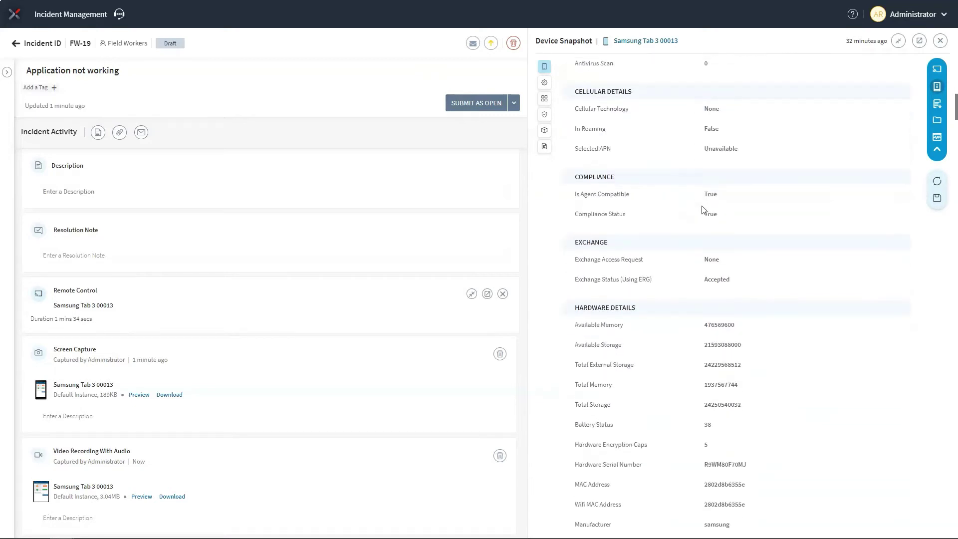
scroll(703, 209, "down", 5)
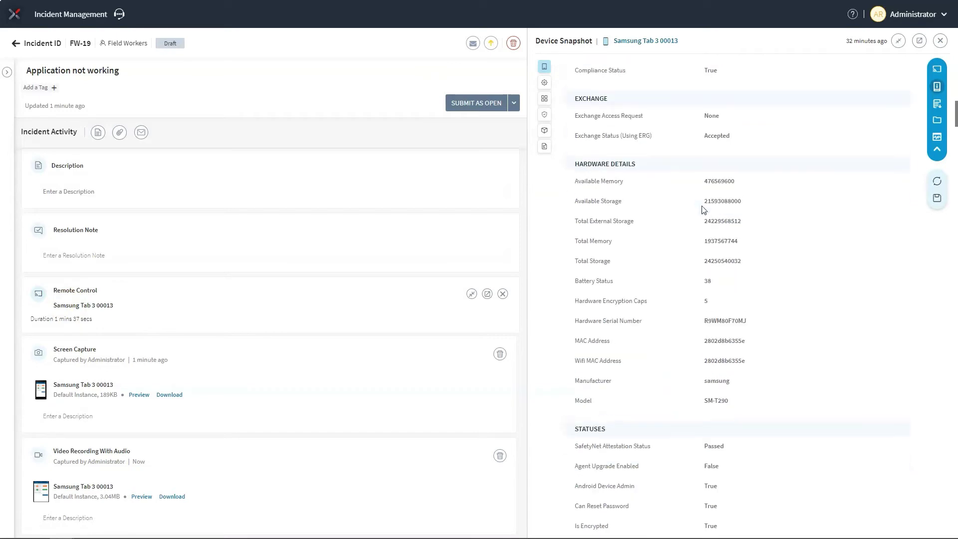
scroll(704, 210, "down", 1)
scroll(703, 210, "down", 4)
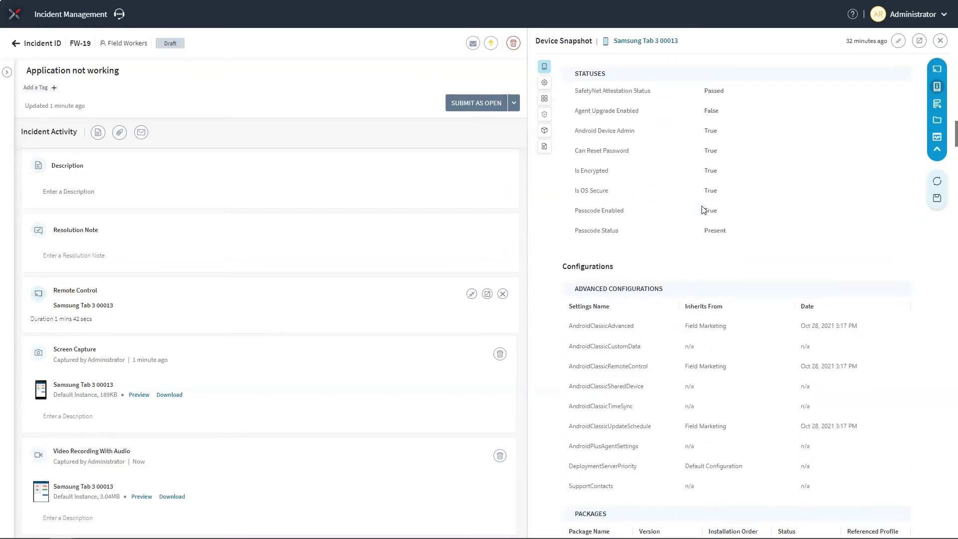
scroll(703, 210, "down", 2)
left_click(938, 70)
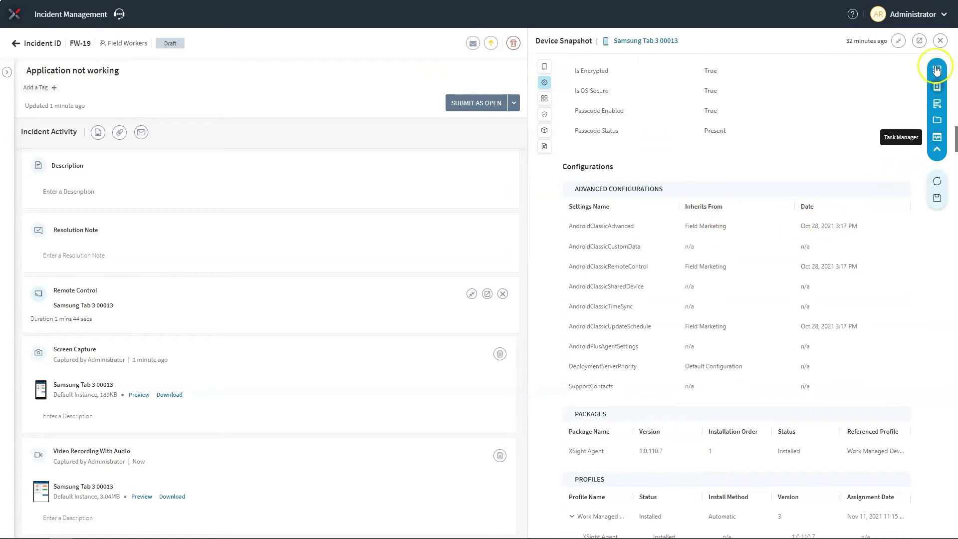
Step: Download the Logs diagnostic files into the incident and enable screen drawing
left_click(938, 105)
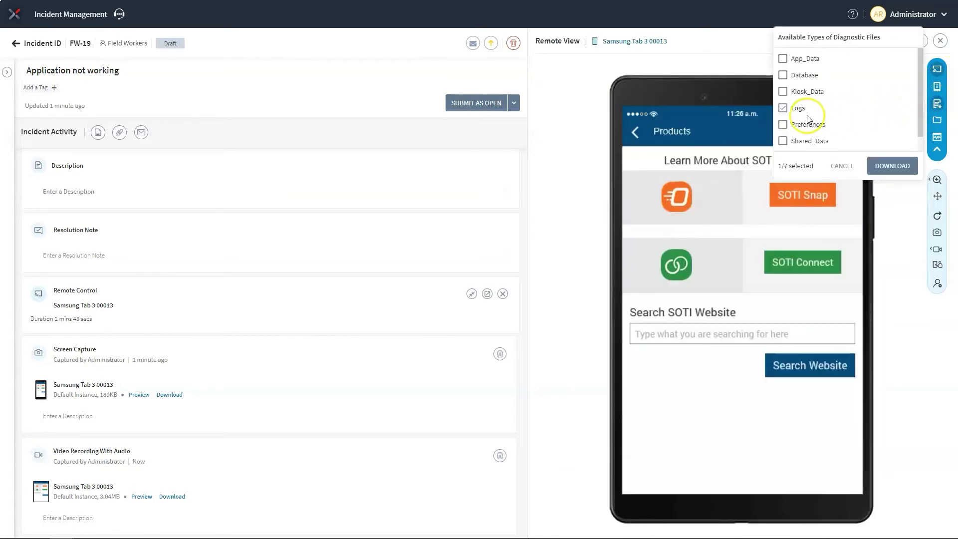
left_click(892, 166)
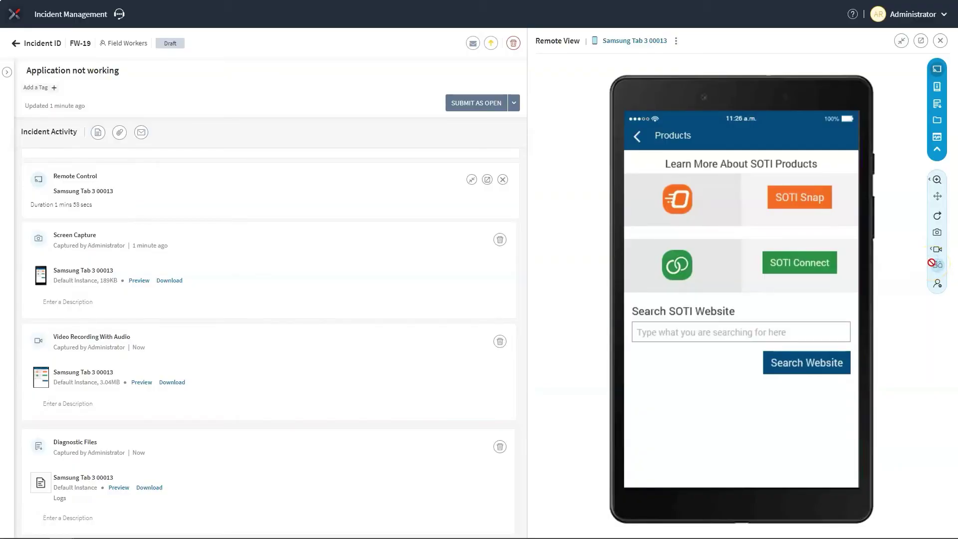
left_click(935, 264)
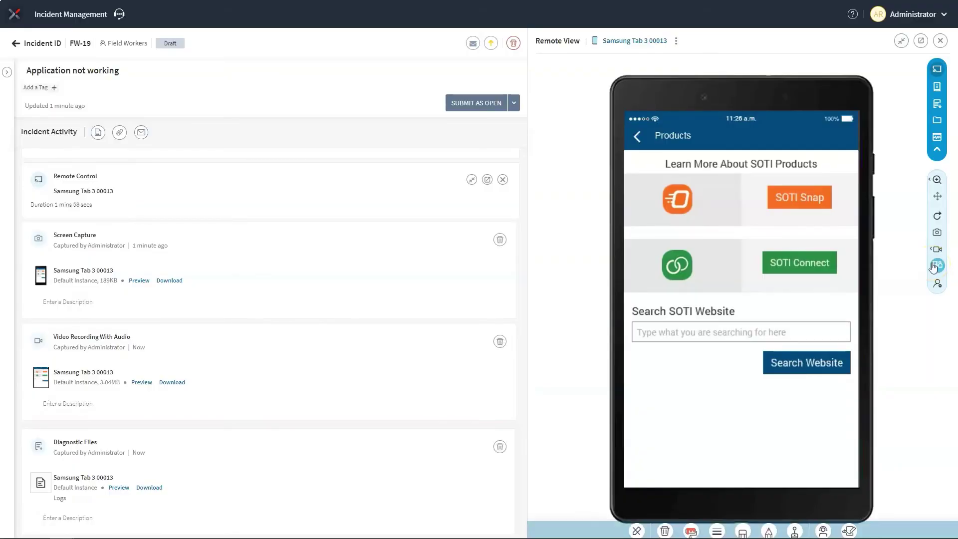
Step: Draw a red pen mark around Search Website on the device screen, then toggle the drawing tools
left_click(770, 533)
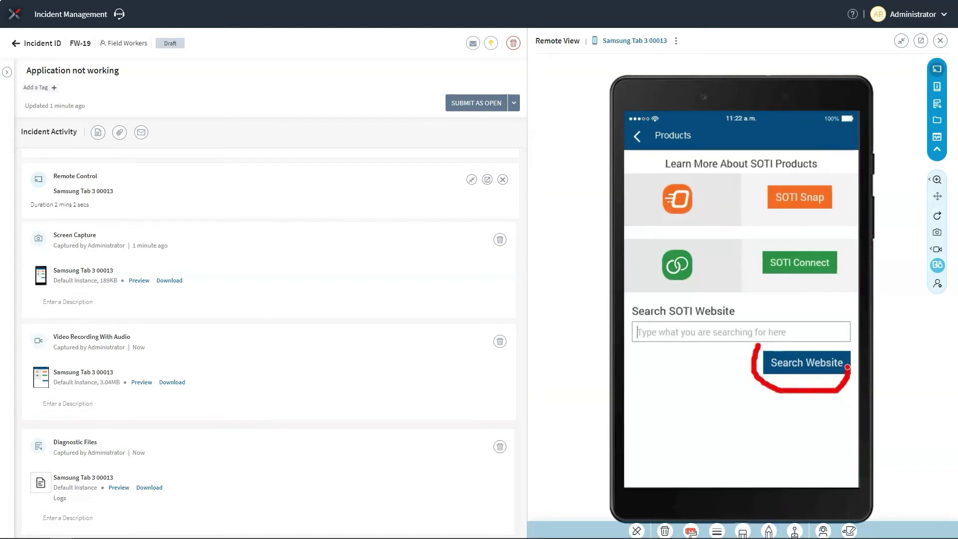
left_click(756, 421)
left_click(936, 265)
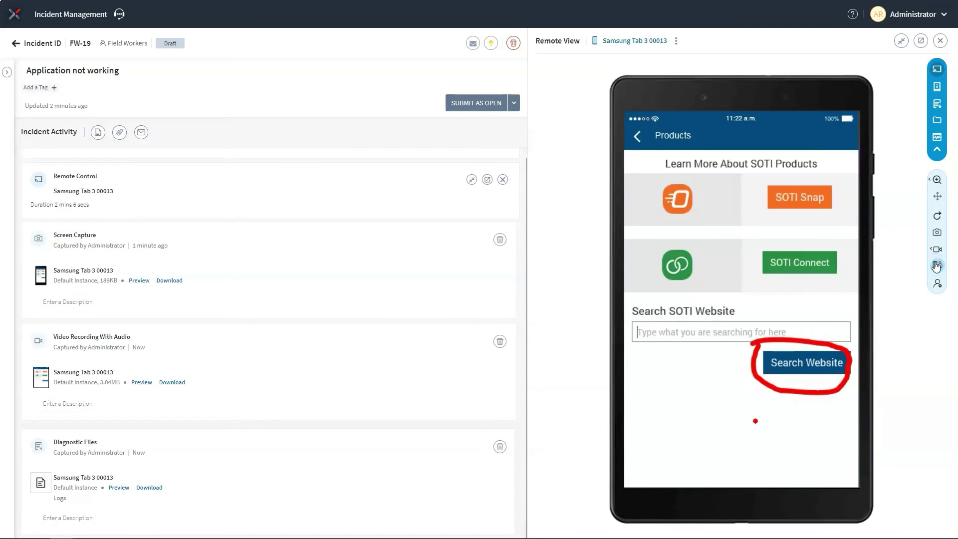
left_click(938, 267)
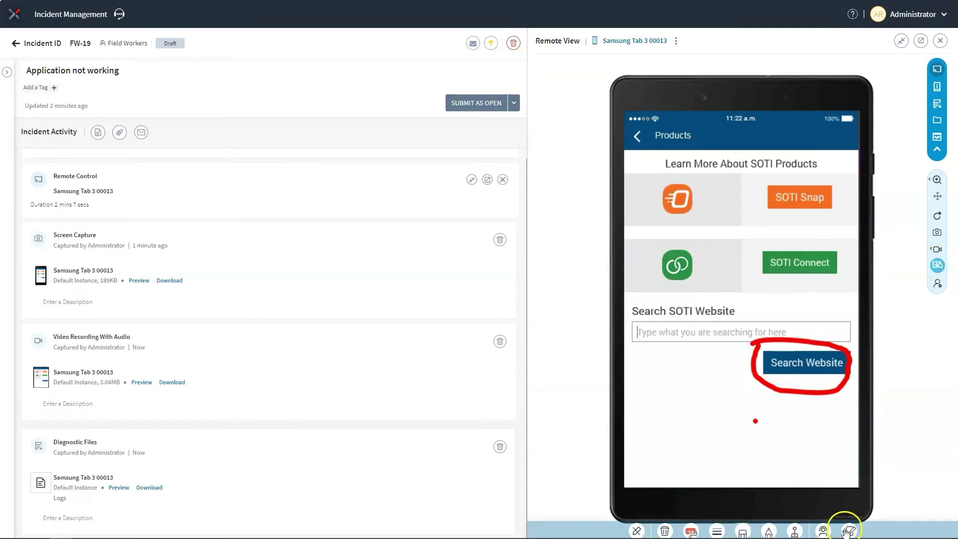
left_click(849, 532)
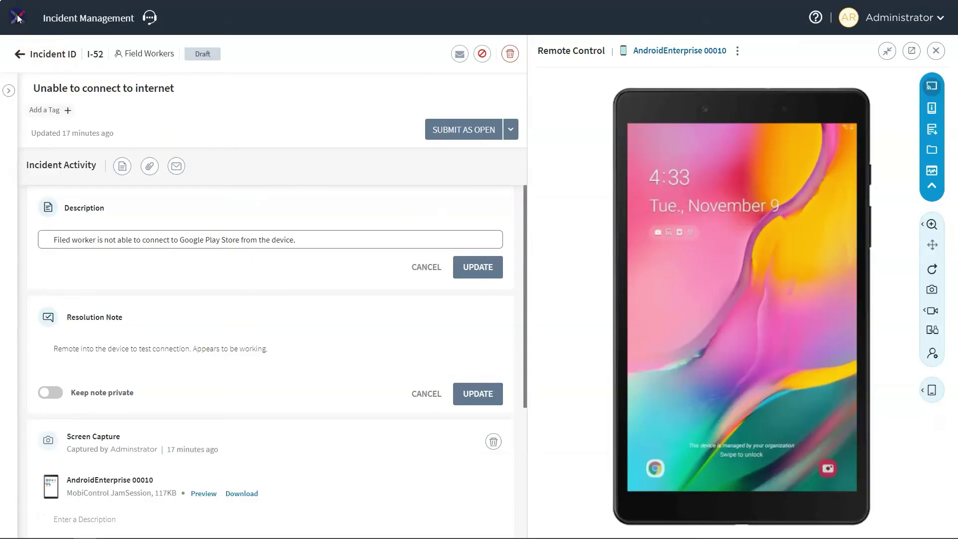
left_click(17, 18)
Step: Switch to SOTI MobiControl and view the installed applications on AndroidEnterprise 00010
left_click(45, 42)
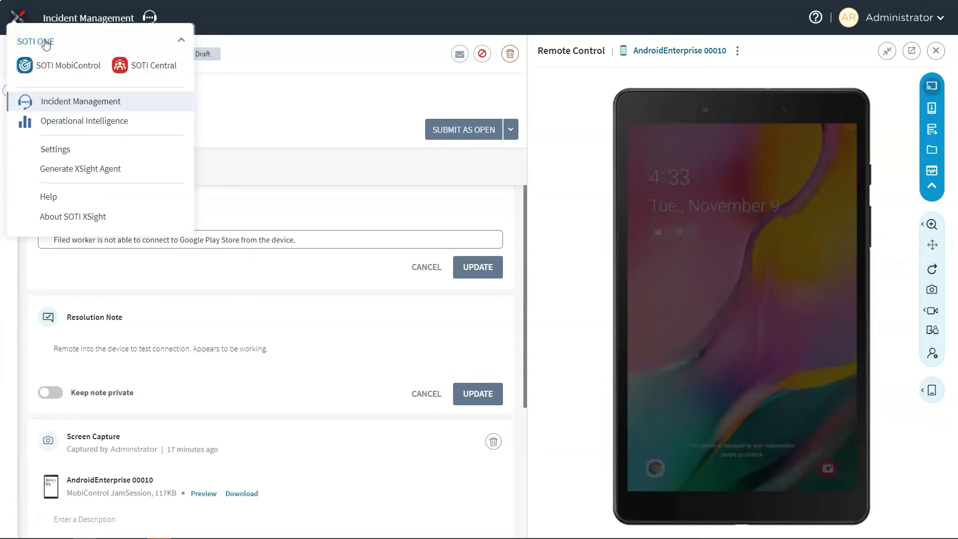
left_click(71, 66)
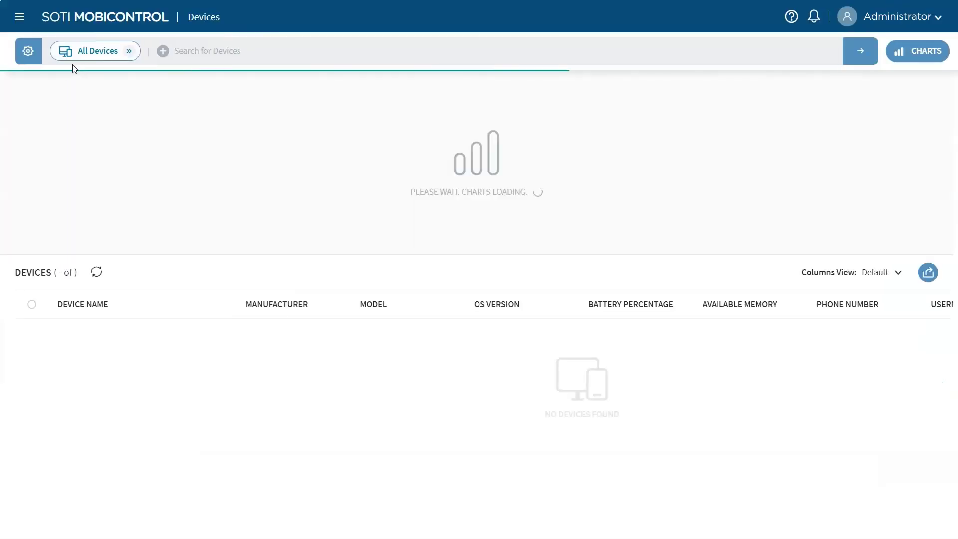
scroll(187, 400, "down", 1)
scroll(185, 400, "down", 3)
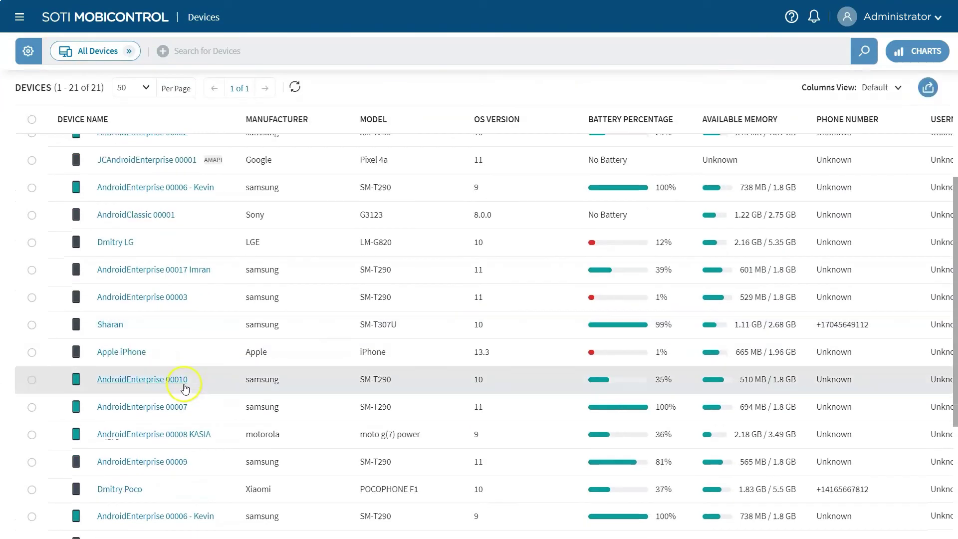
left_click(131, 384)
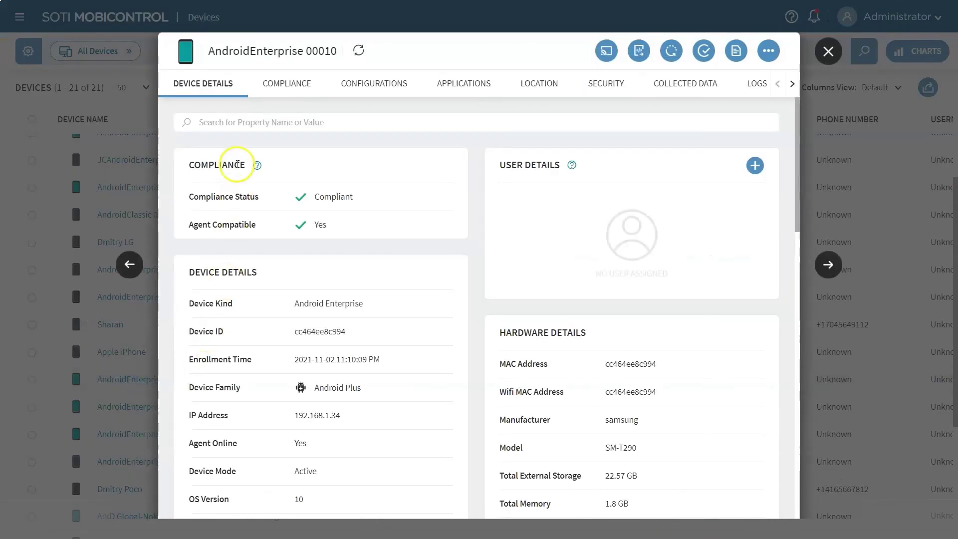
left_click(357, 85)
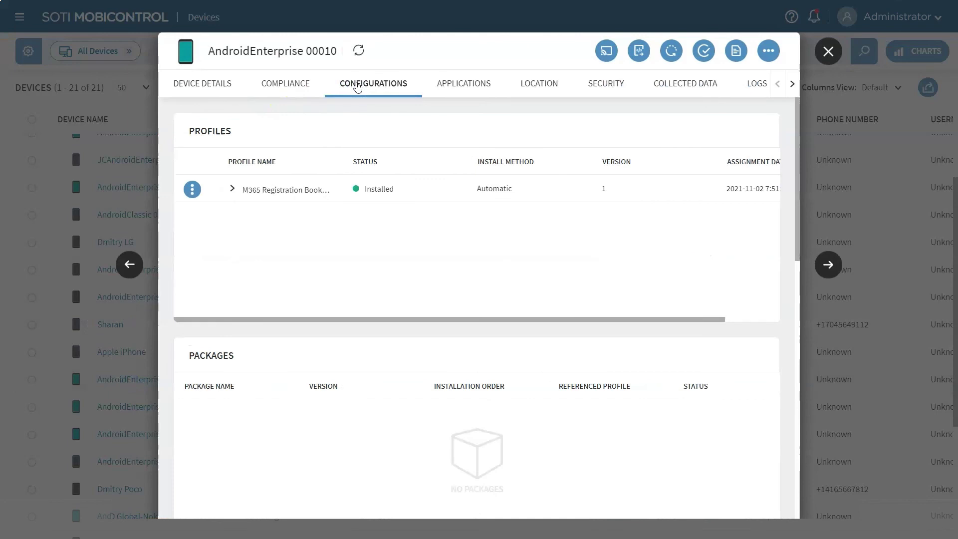
left_click(449, 86)
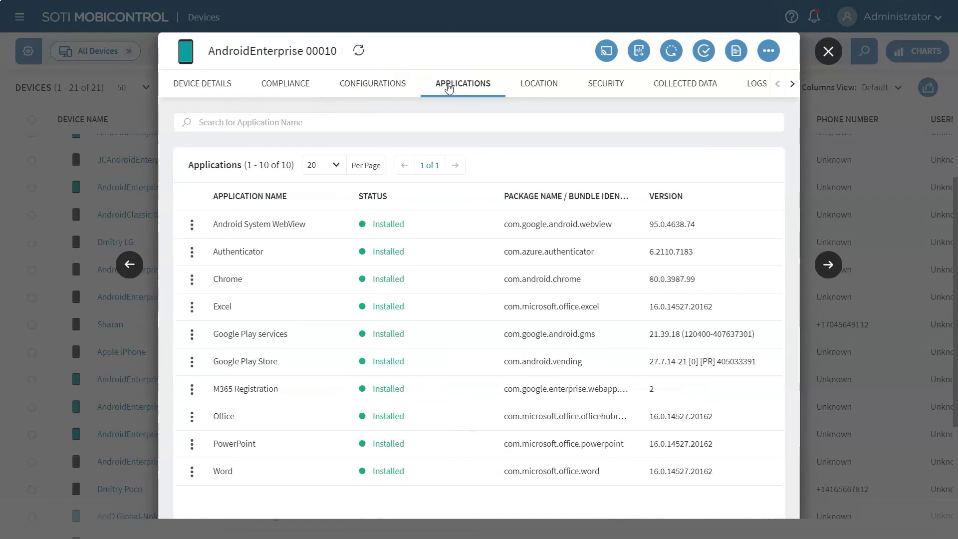